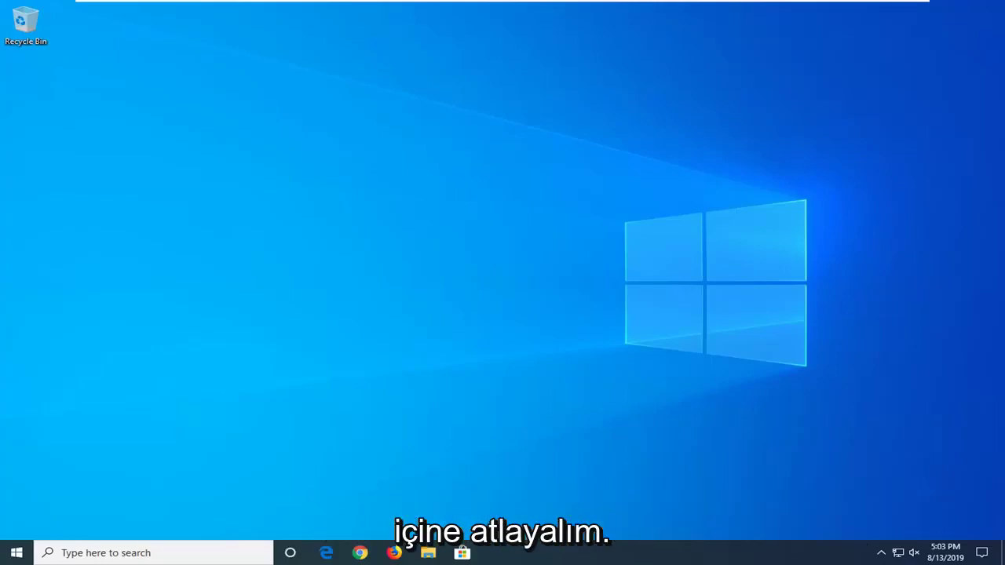
# - Launch Chrome from the taskbar and load google.com
pyautogui.click(360, 553)
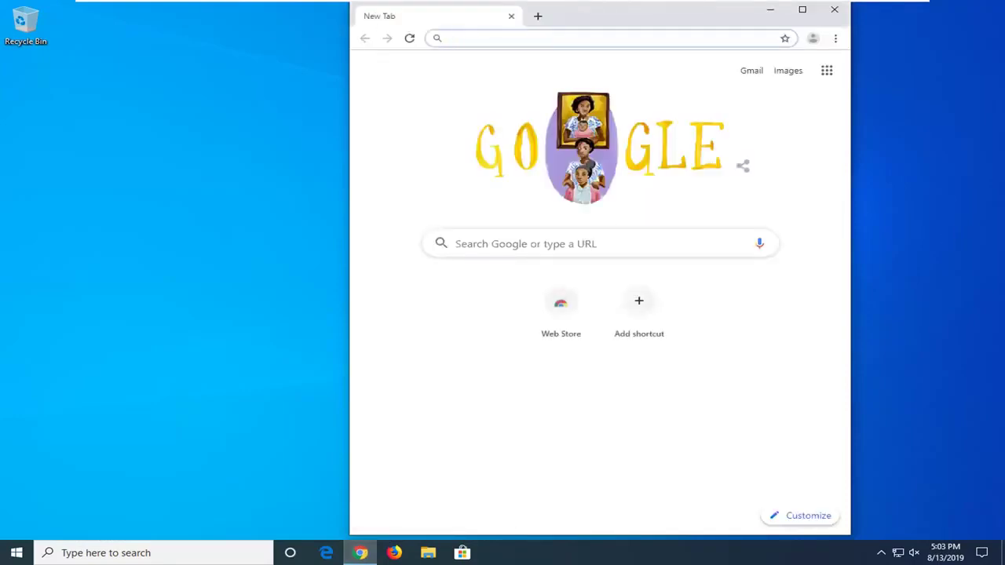
pyautogui.write('google.com')
pyautogui.press('Return')
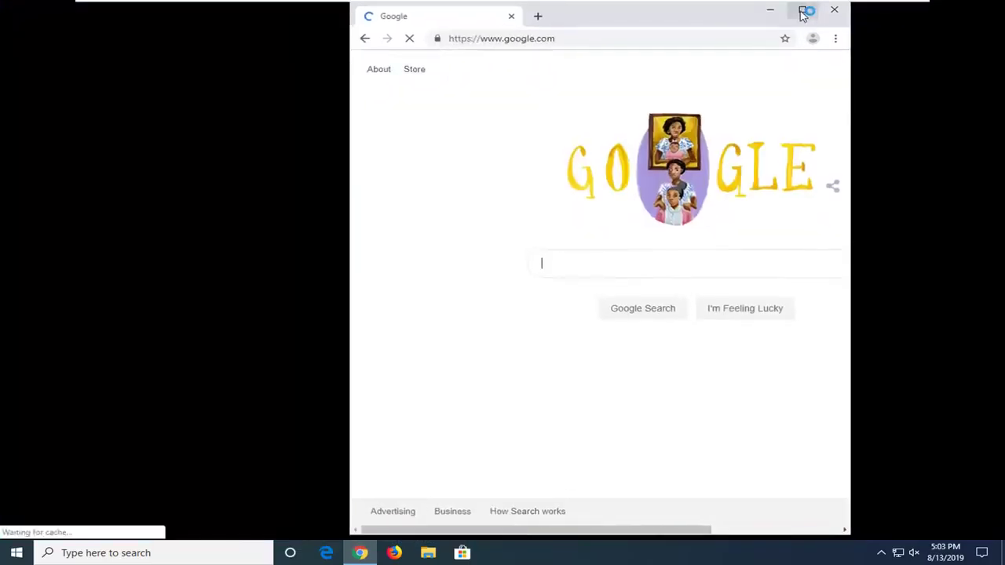
# - Maximize Chrome and search Google for 'directx end user runtime web installer'
pyautogui.click(804, 12)
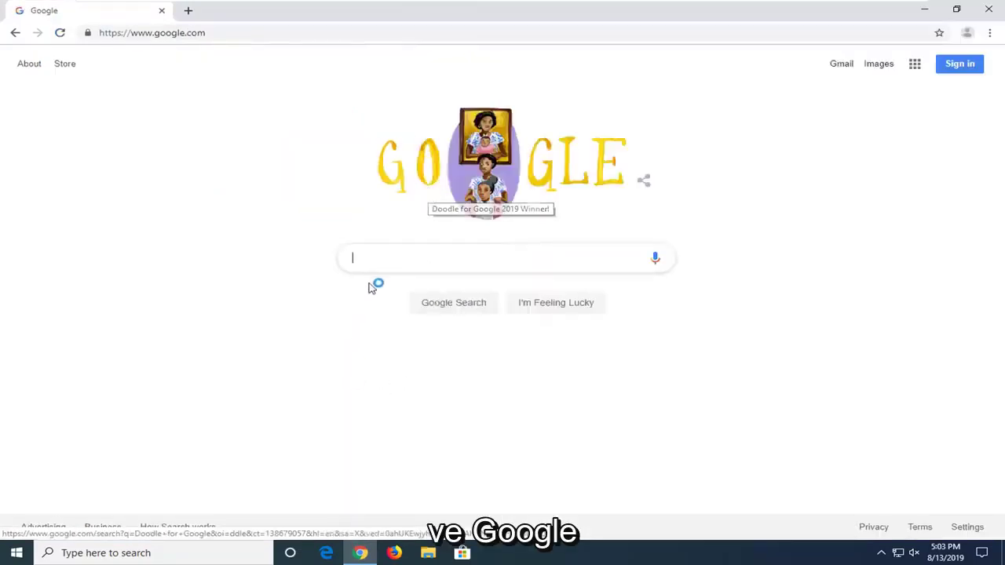
pyautogui.click(373, 259)
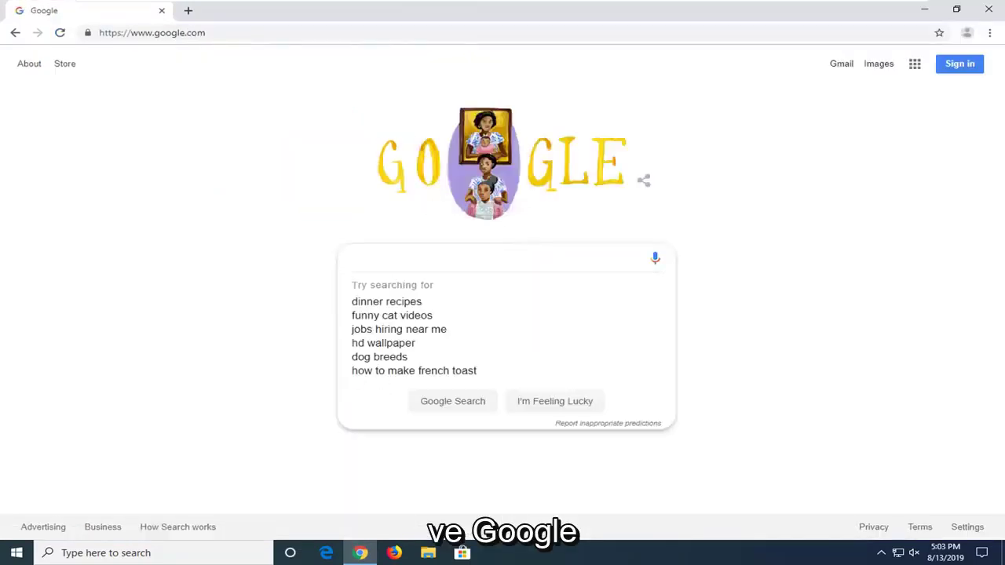
pyautogui.write('direct')
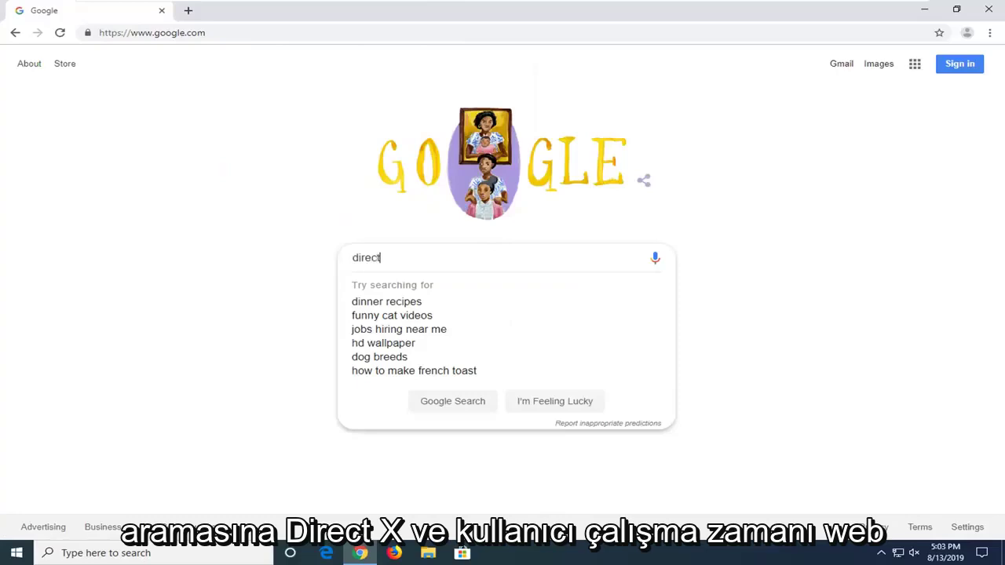
pyautogui.write('x end ')
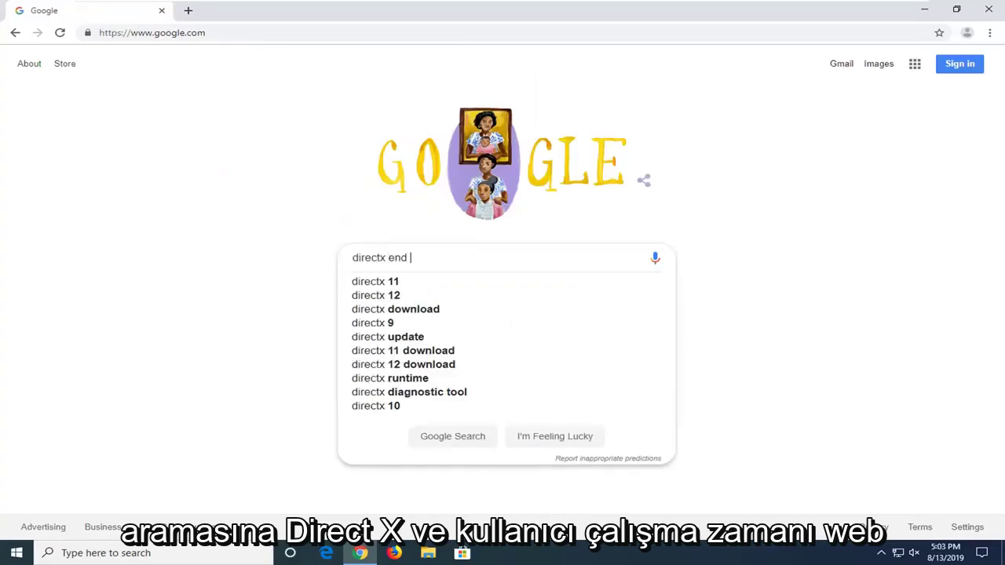
pyautogui.write('user')
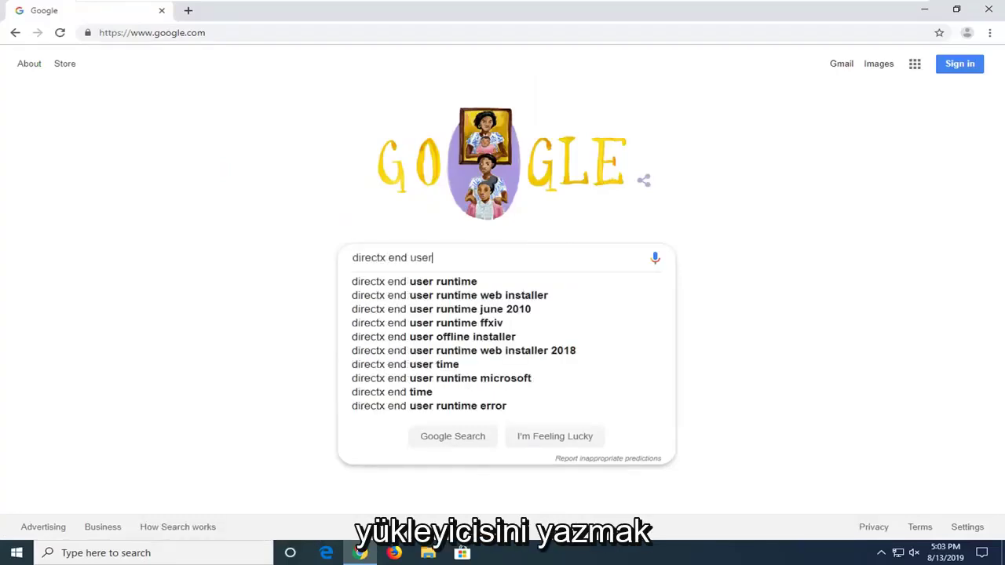
pyautogui.write(' runtimke web installer')
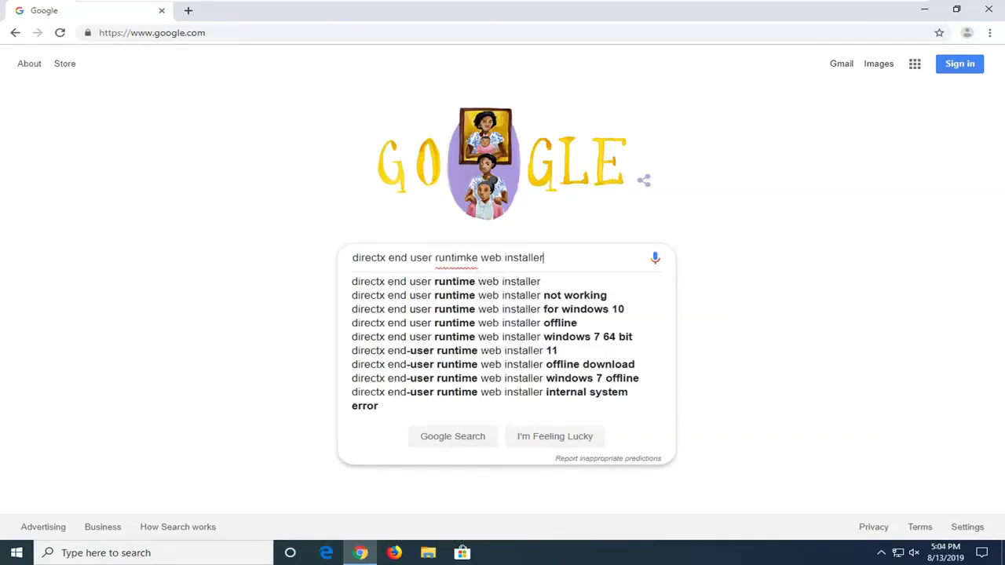
pyautogui.press('Delete')
pyautogui.press('Return')
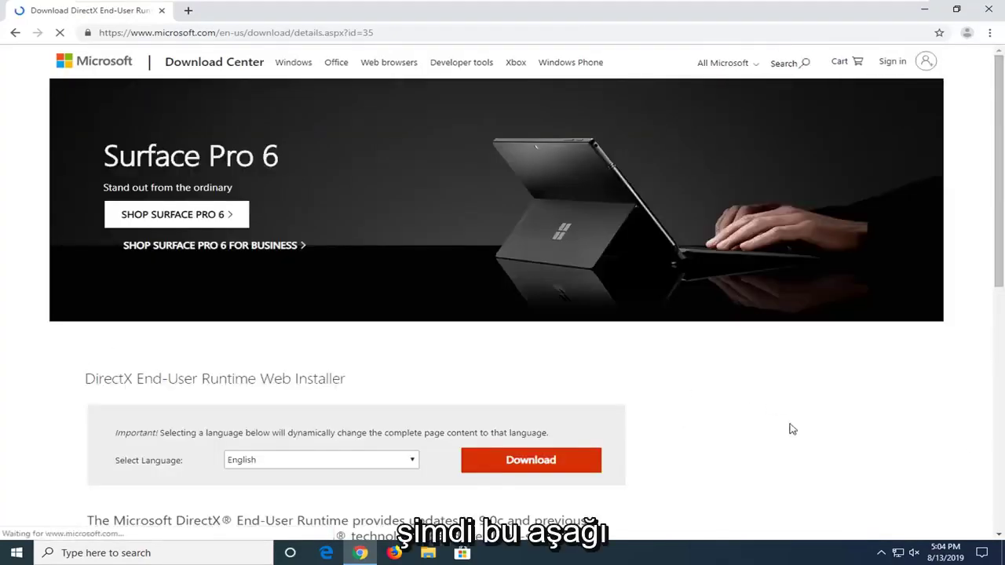
# - Download dxwebsetup.exe from the DirectX End-User Runtime page and run it
pyautogui.scroll(-1, 511, 444)
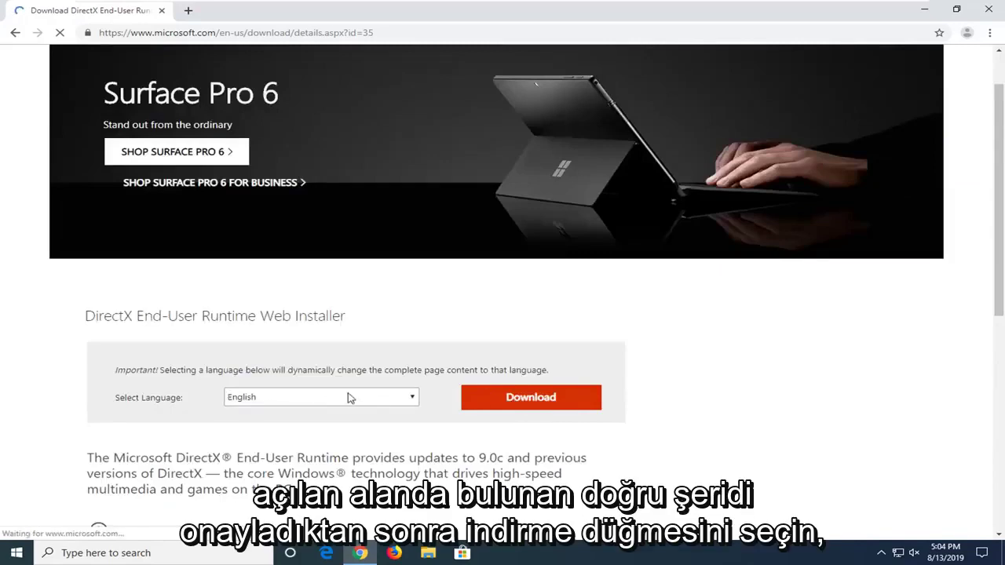
pyautogui.click(529, 397)
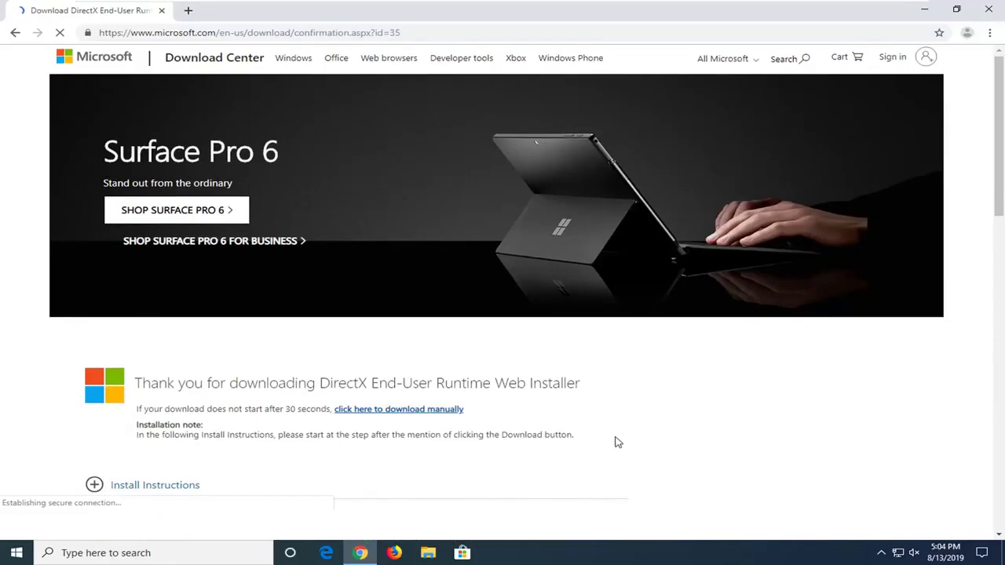
pyautogui.scroll(-1, 616, 439)
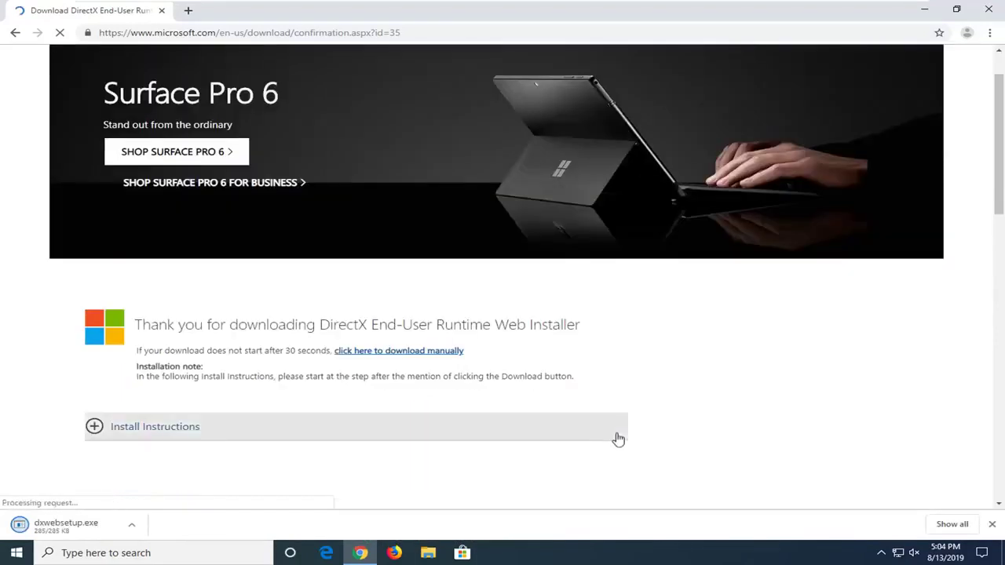
pyautogui.scroll(-1, 617, 437)
pyautogui.click(29, 532)
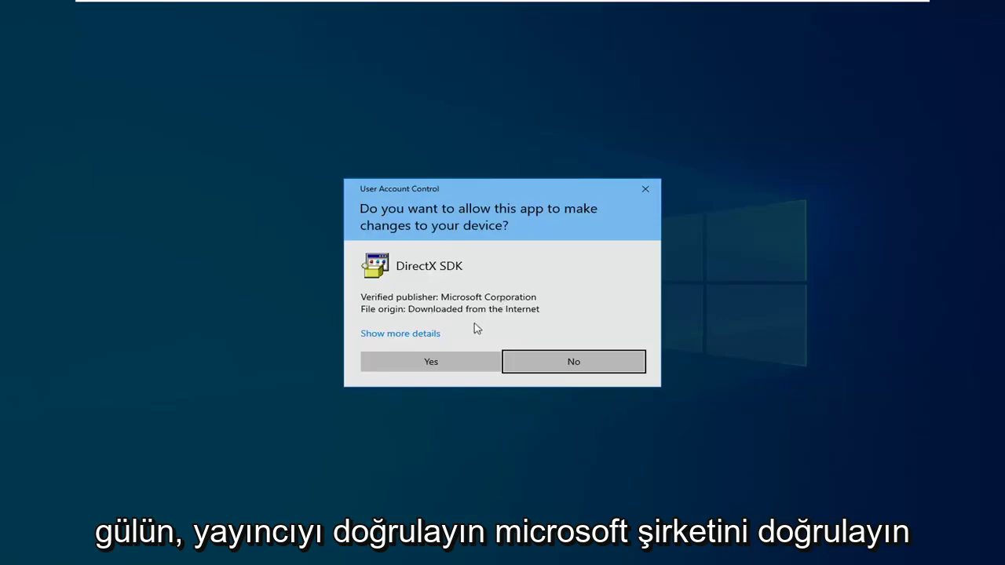
# - Allow DirectX Setup to make changes and center its window on the desktop
pyautogui.click(433, 362)
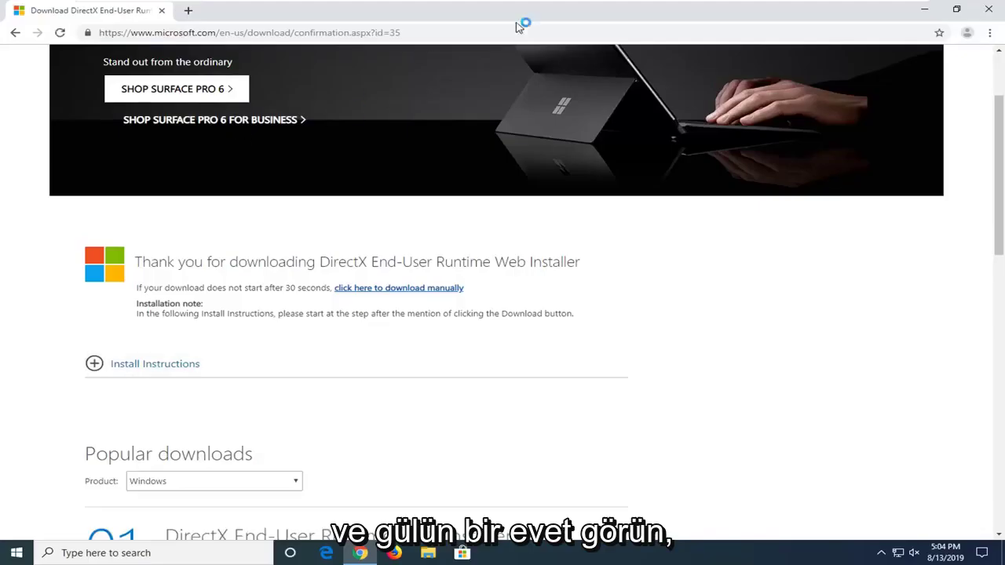
pyautogui.click(924, 10)
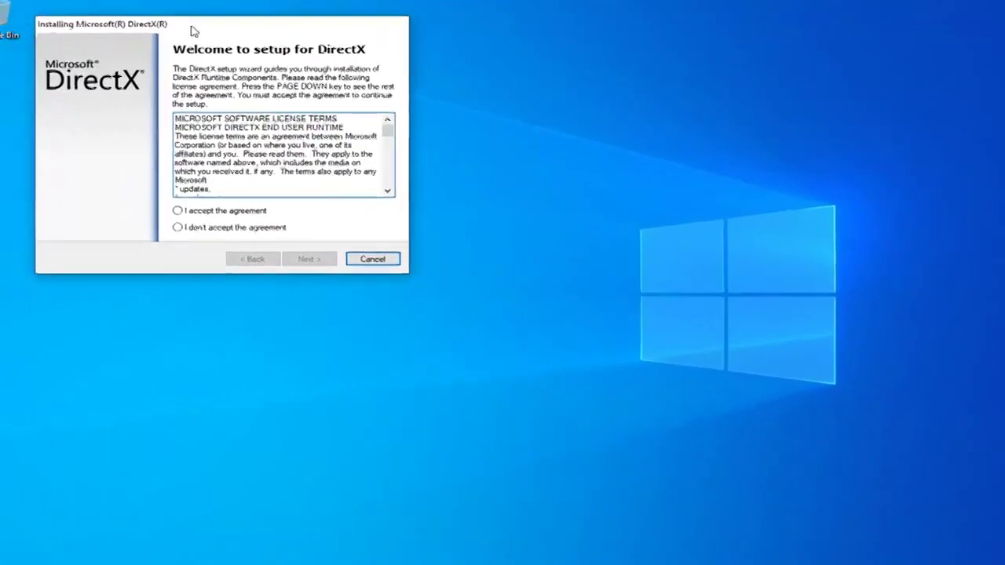
pyautogui.moveTo(194, 32); pyautogui.dragTo(435, 118)
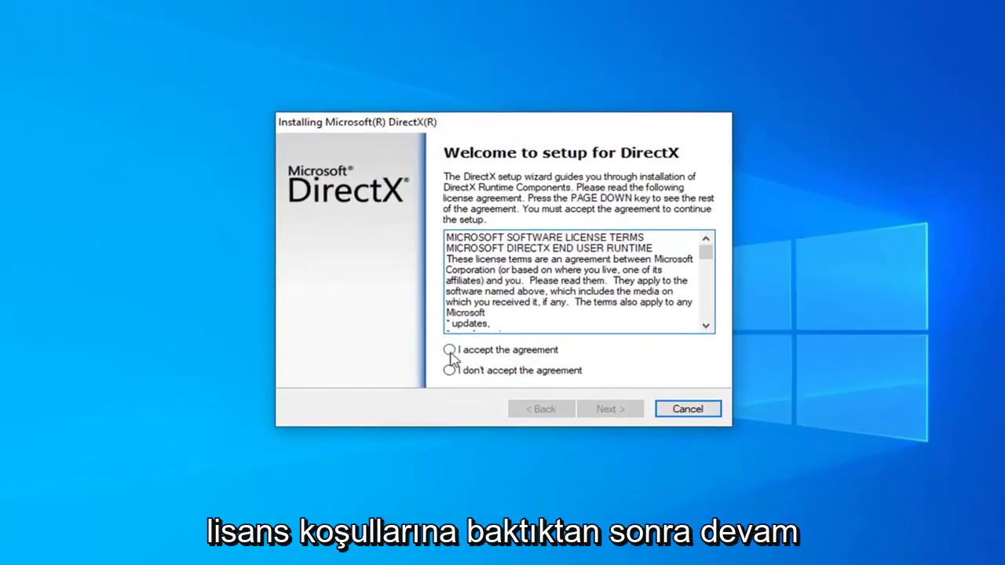
# - Accept the DirectX licence agreement and decline the Bing Bar install
pyautogui.click(449, 351)
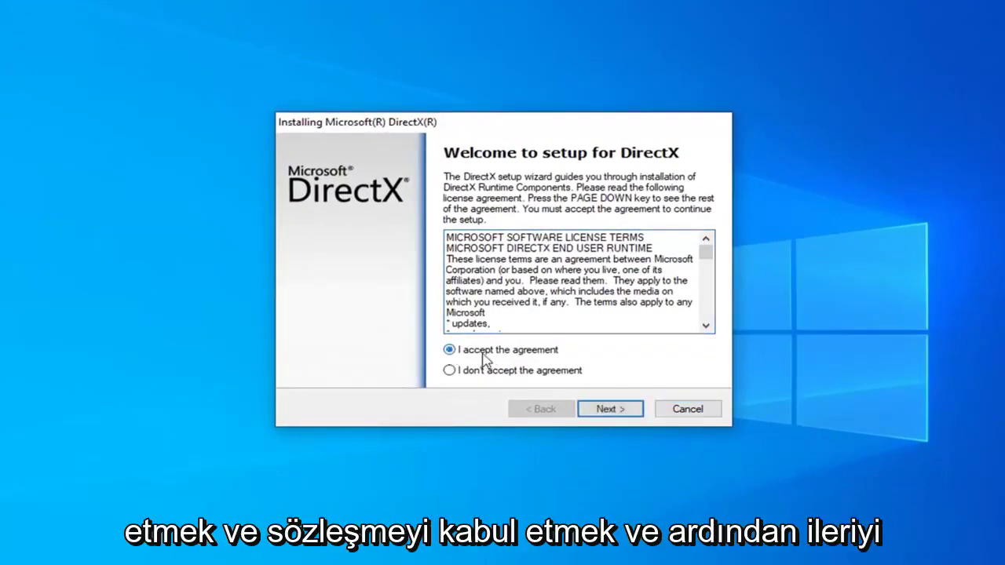
pyautogui.click(607, 411)
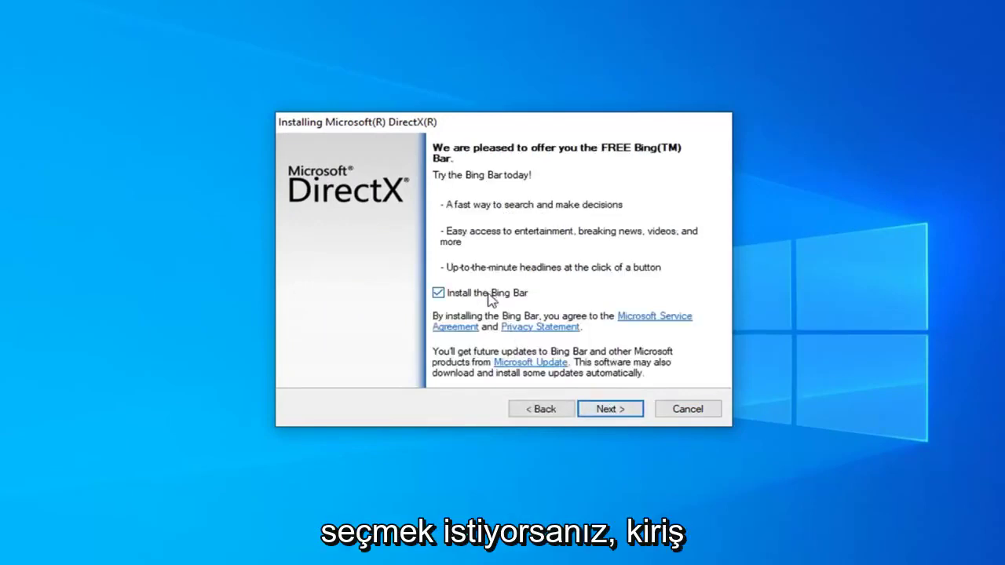
pyautogui.click(444, 297)
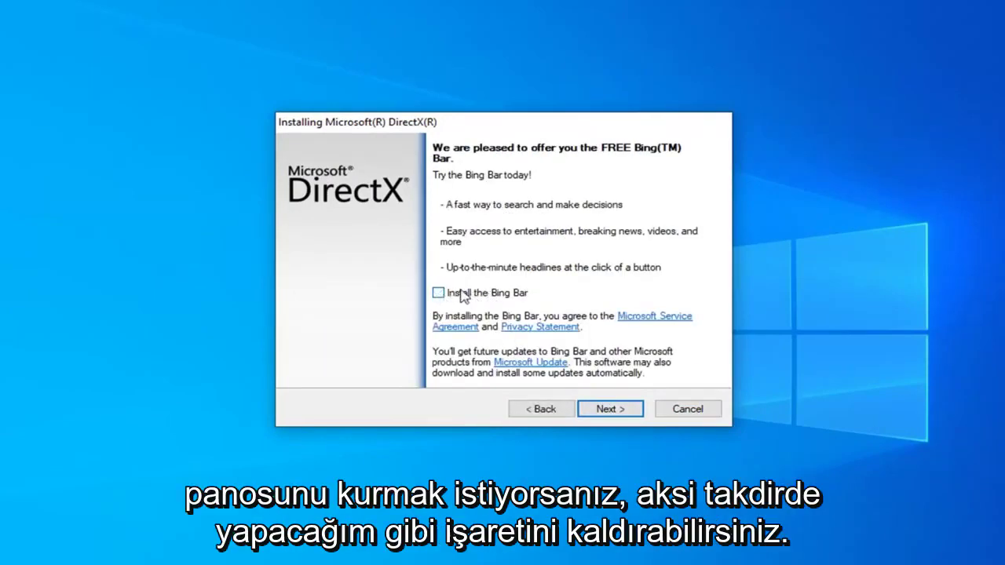
pyautogui.click(610, 411)
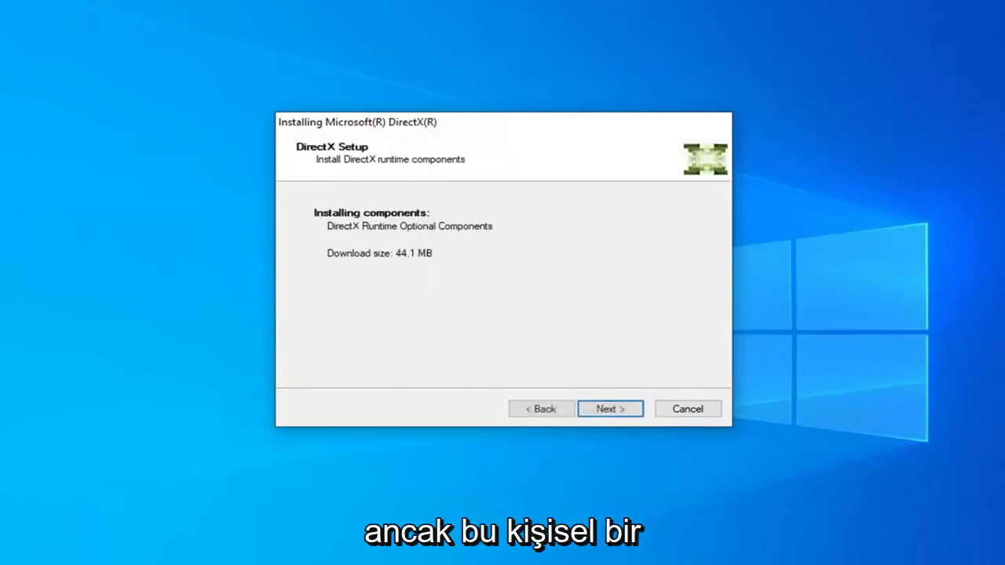
# - Start downloading and installing the 44.1 MB DirectX Runtime Optional Components
pyautogui.click(607, 409)
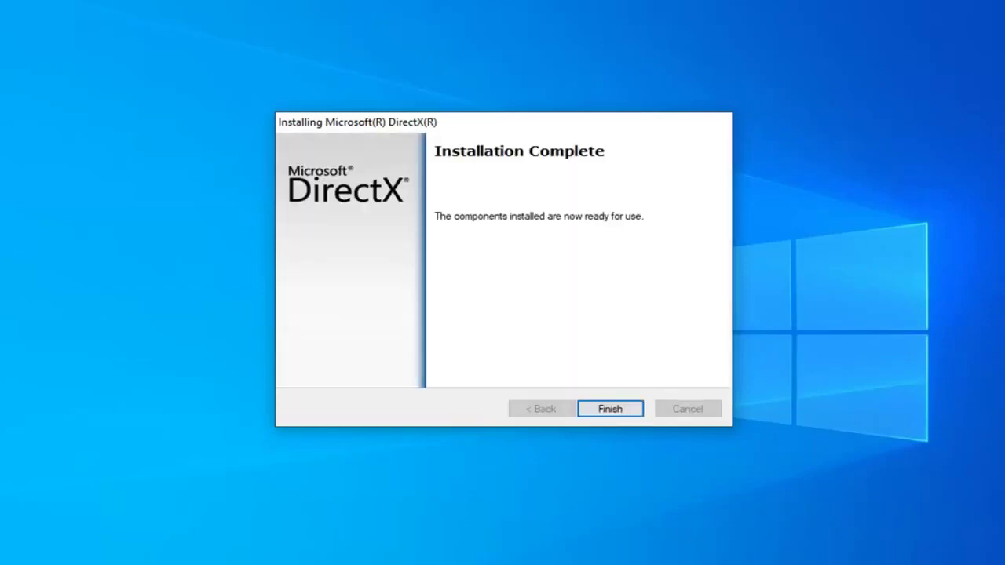
# - Close the finished DirectX Setup, then search Google for '.net framework' in Chrome
pyautogui.click(612, 411)
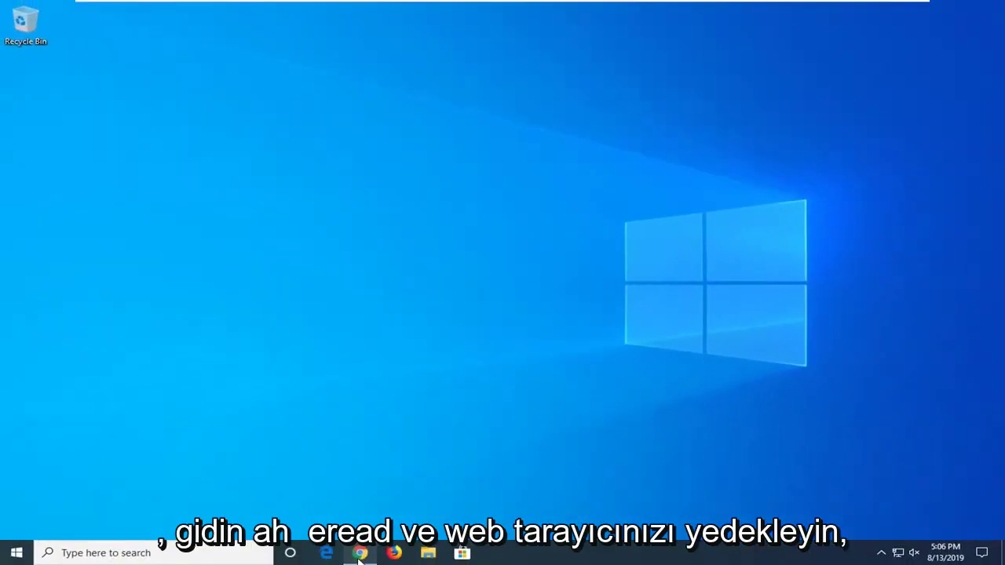
pyautogui.click(359, 553)
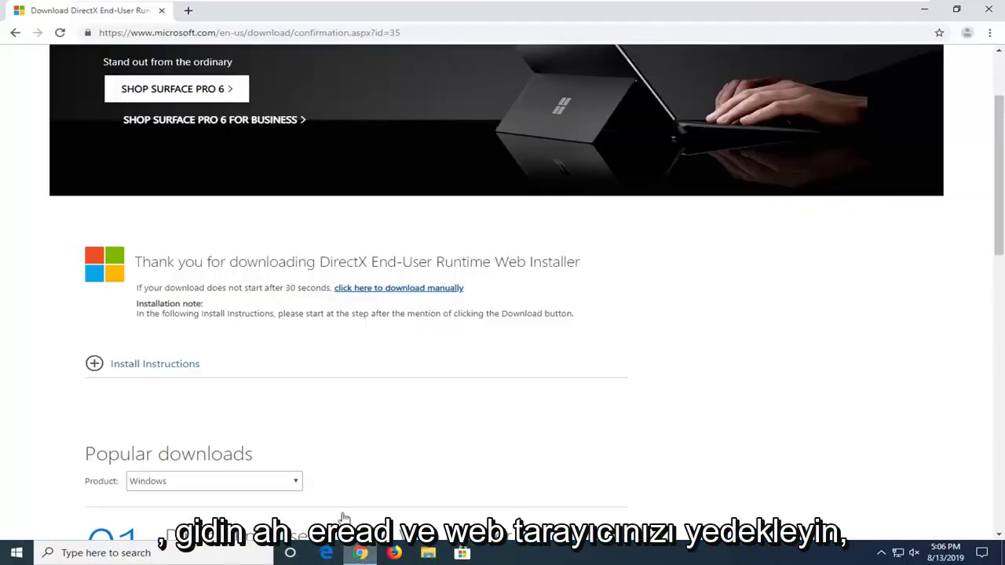
pyautogui.click(287, 34)
pyautogui.write('google.com')
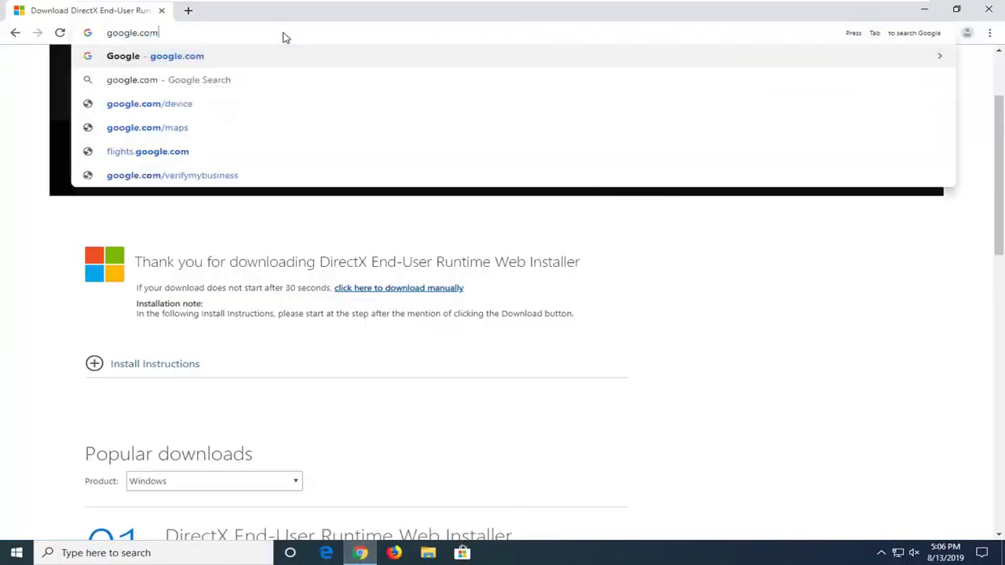
pyautogui.press('Return')
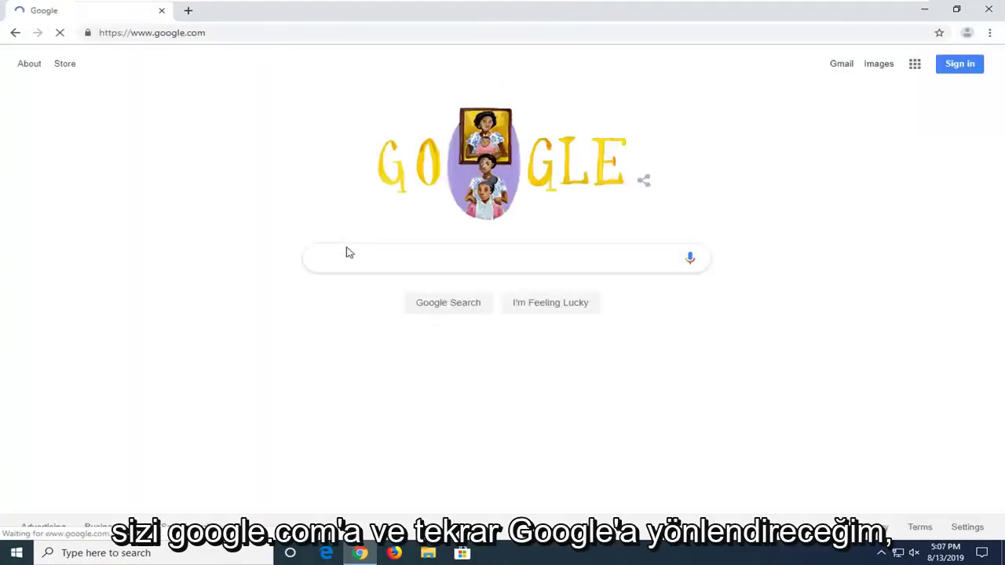
pyautogui.write('.net fram')
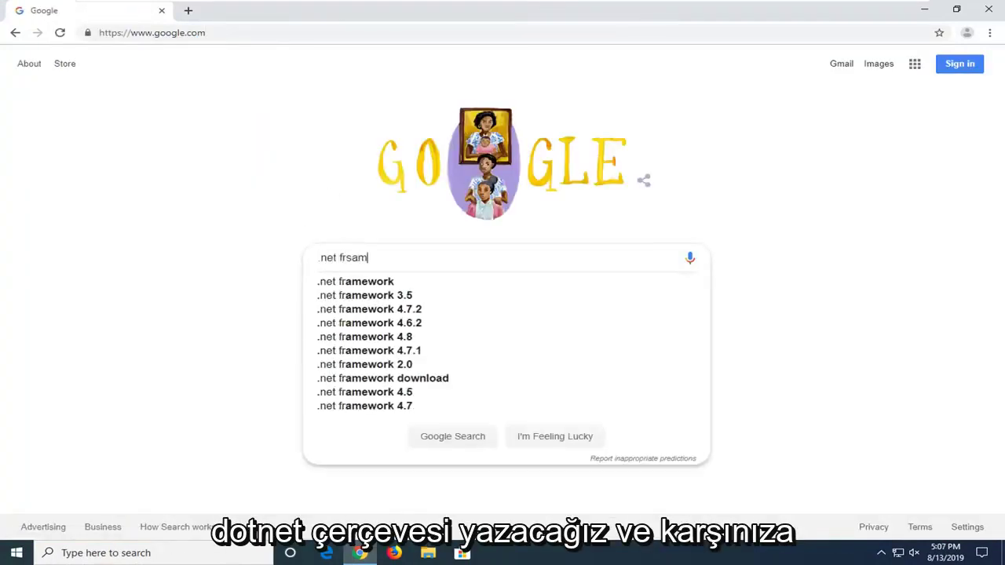
pyautogui.write('ework')
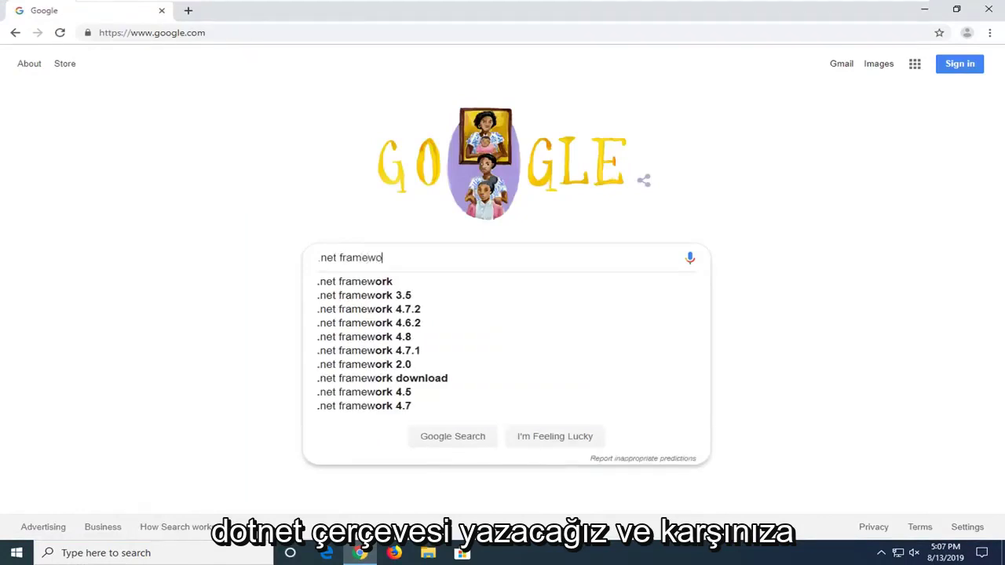
pyautogui.press('Return')
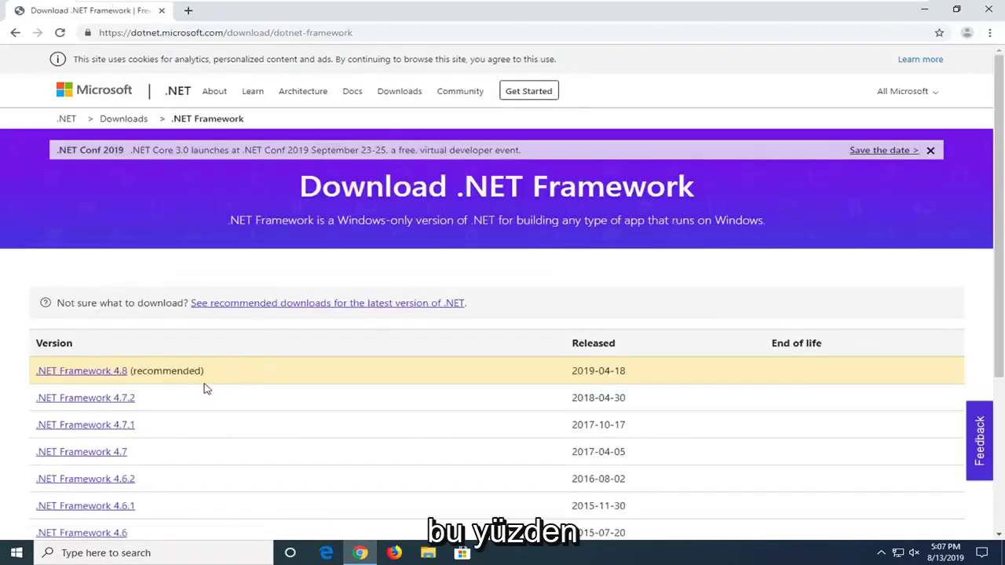
# - Download the .NET Framework 4.8 runtime installer ndp48-web.exe and run it
pyautogui.scroll(-1, 94, 314)
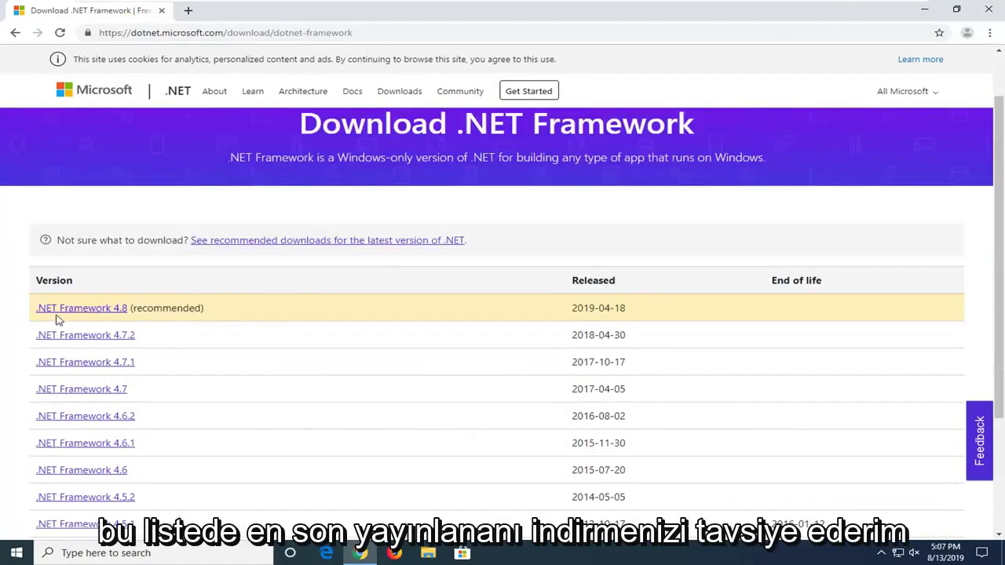
pyautogui.click(100, 313)
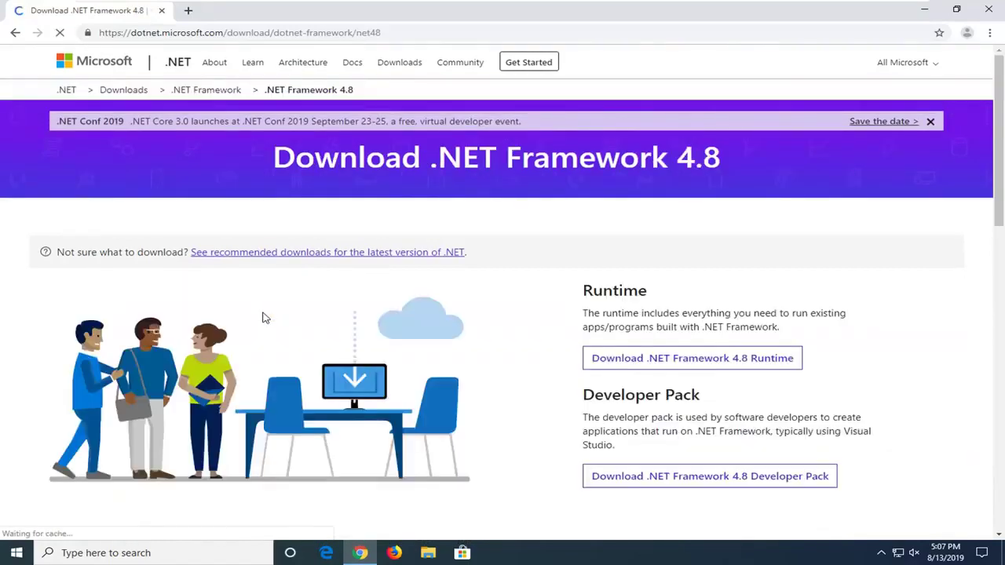
pyautogui.scroll(-1, 655, 305)
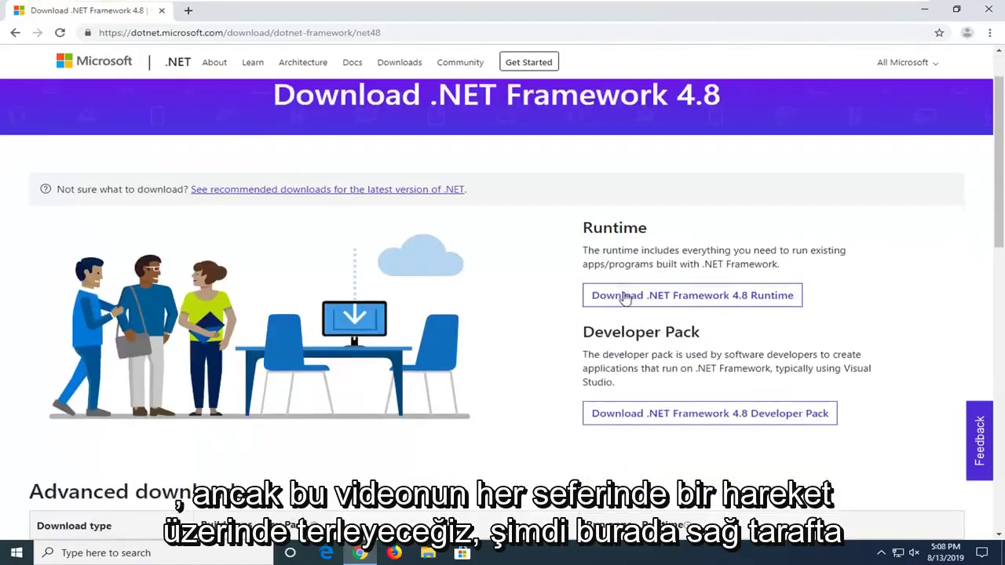
pyautogui.click(738, 297)
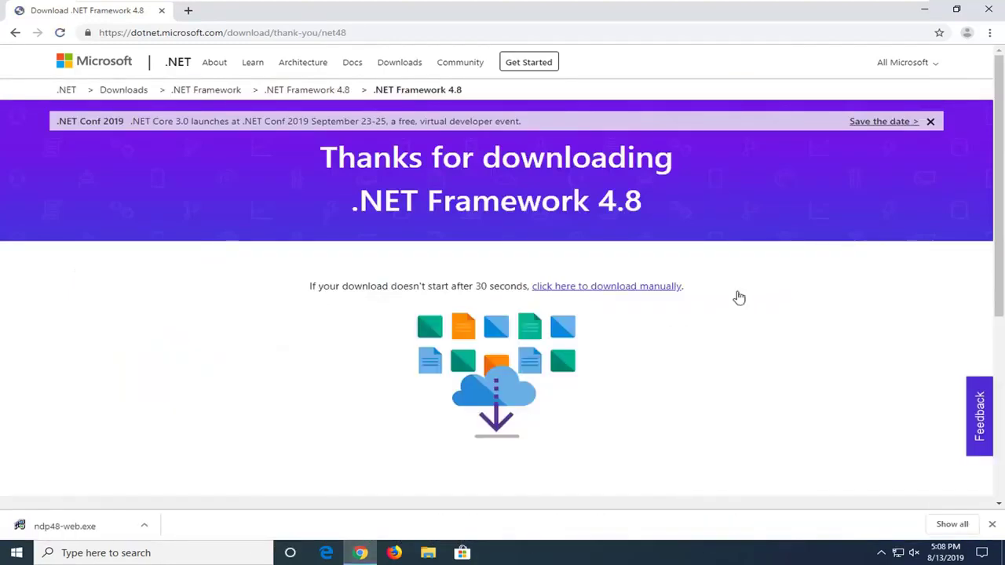
pyautogui.click(69, 528)
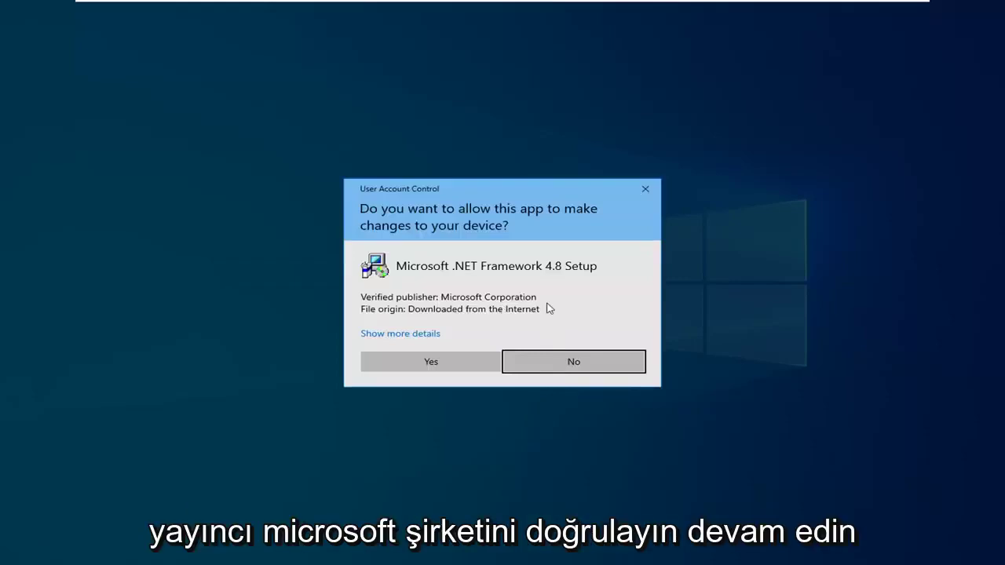
# - Allow the .NET Framework 4.8 setup to make changes and minimise Chrome
pyautogui.click(417, 361)
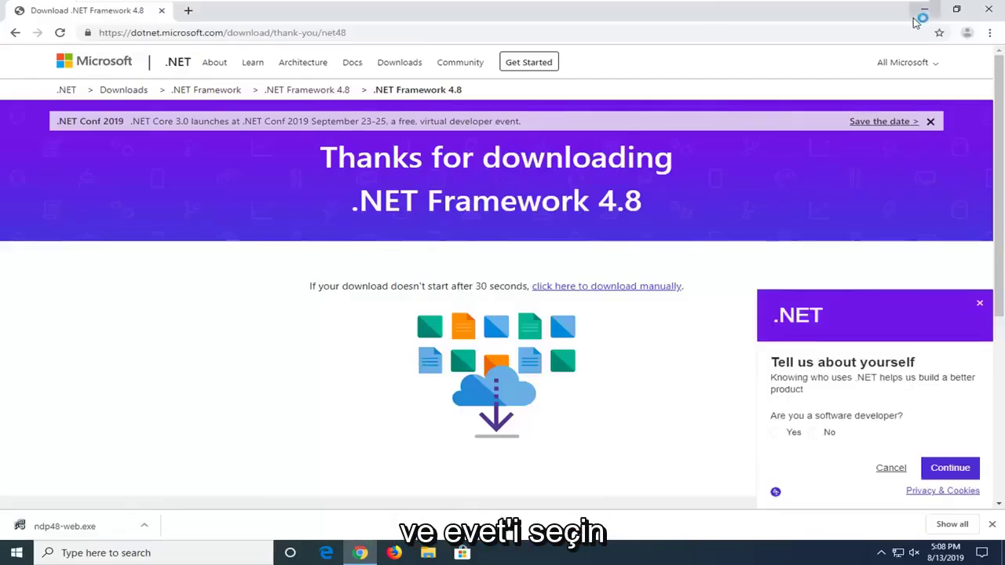
pyautogui.click(917, 14)
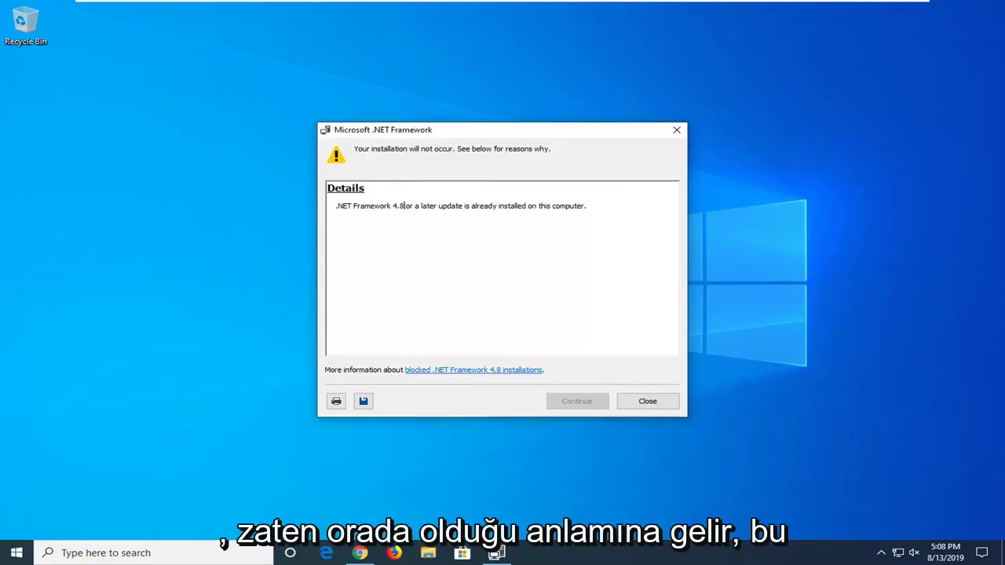
pyautogui.click(648, 404)
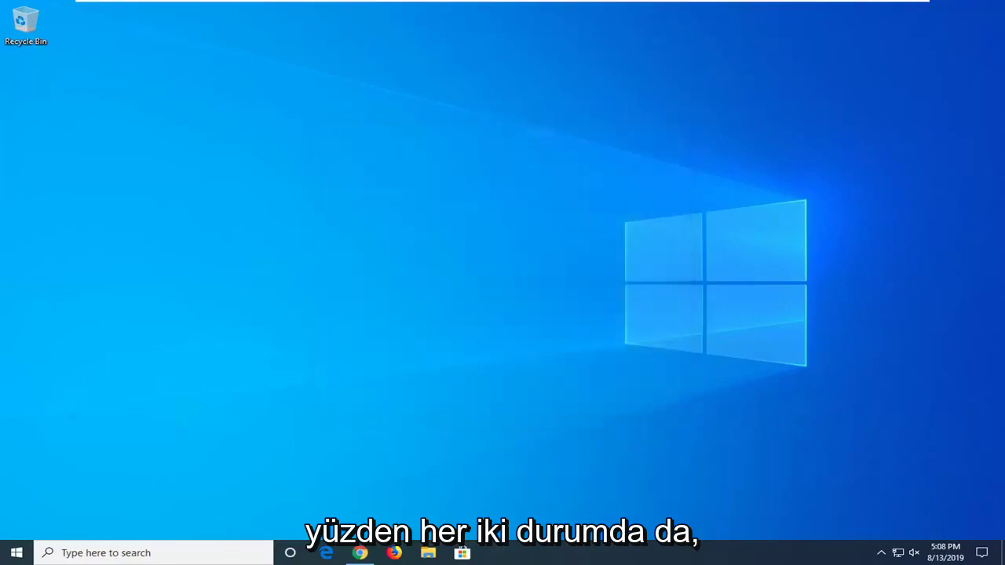